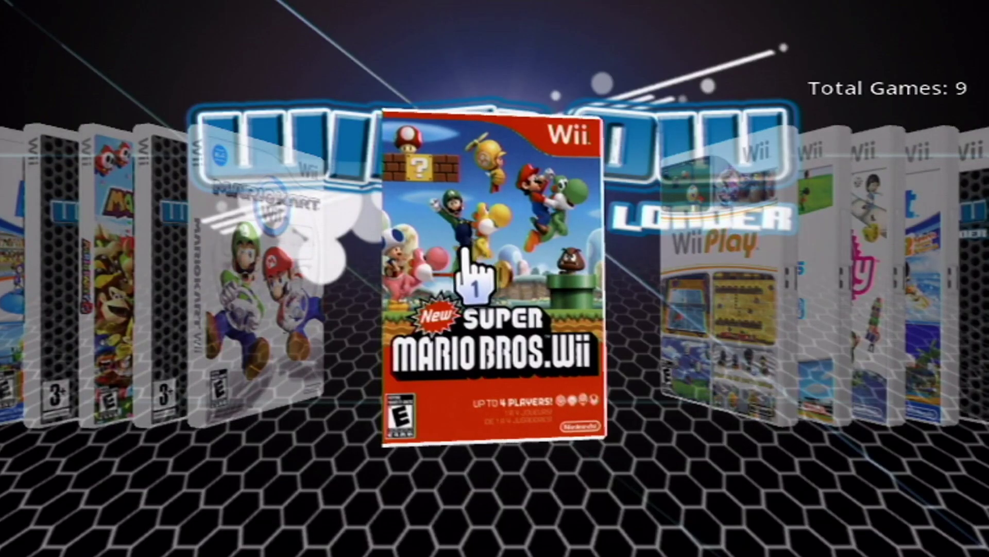
Select New Super Mario Bros. Wii in the WiiFlow cover flow
{"action": "left_click", "coordinate": [534, 263]}
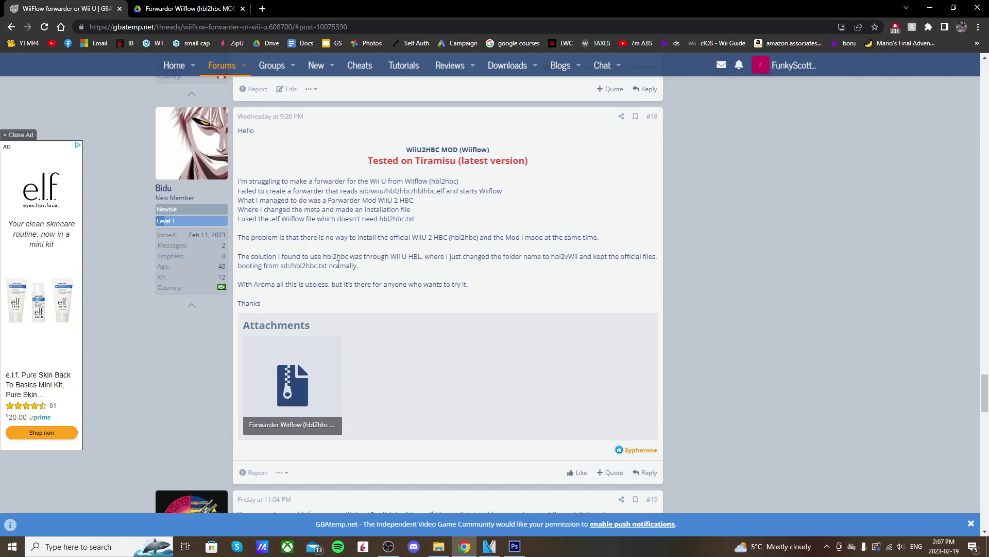
Switch to the Google Drive preview of Forwarder Wiiflow (hbl2hbc MOD) (2).zip
{"action": "left_click", "coordinate": [188, 9]}
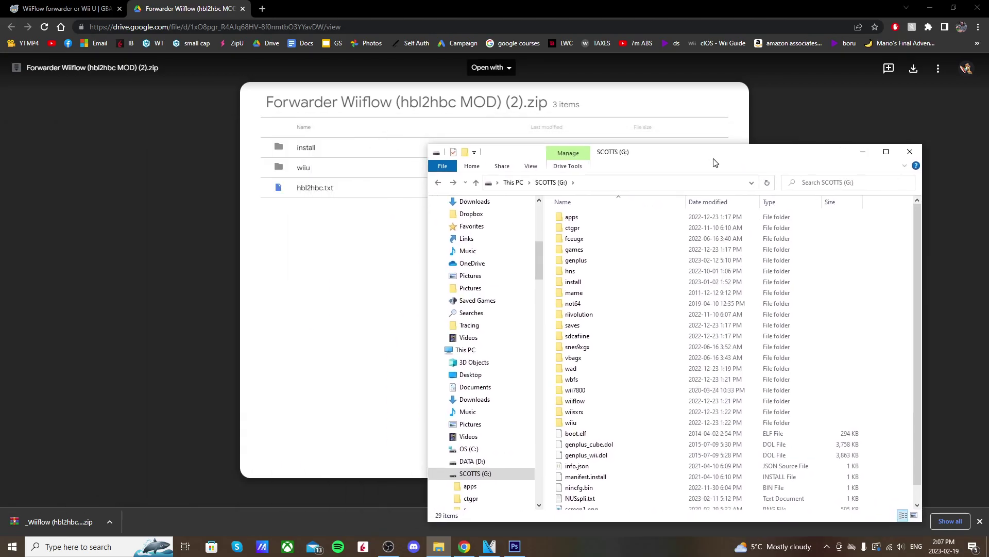
Snap SCOTTS (G:) to the right and the browser to the left, then open the downloaded zip
{"action": "key", "text": "super+Right"}
{"action": "key", "text": "Return"}
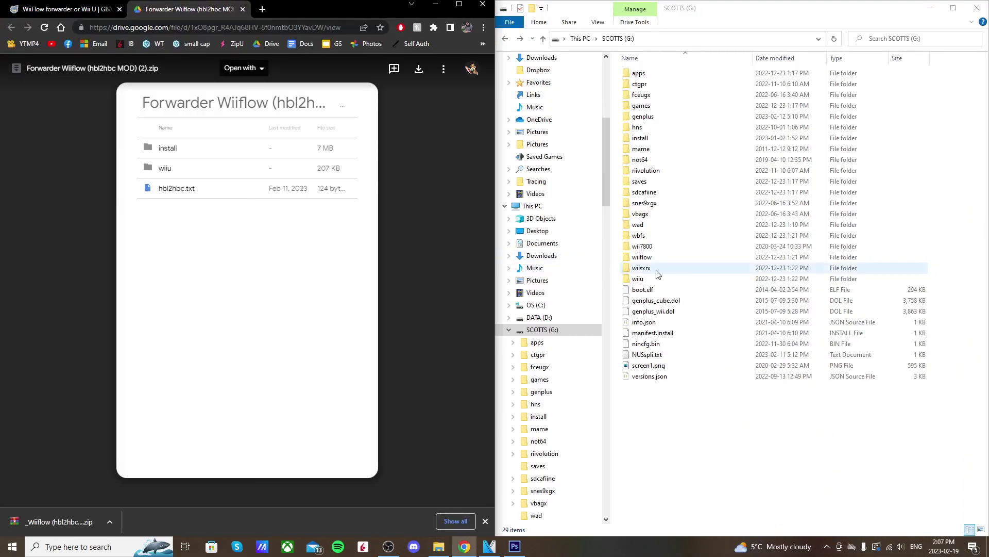
{"action": "left_click", "coordinate": [69, 524]}
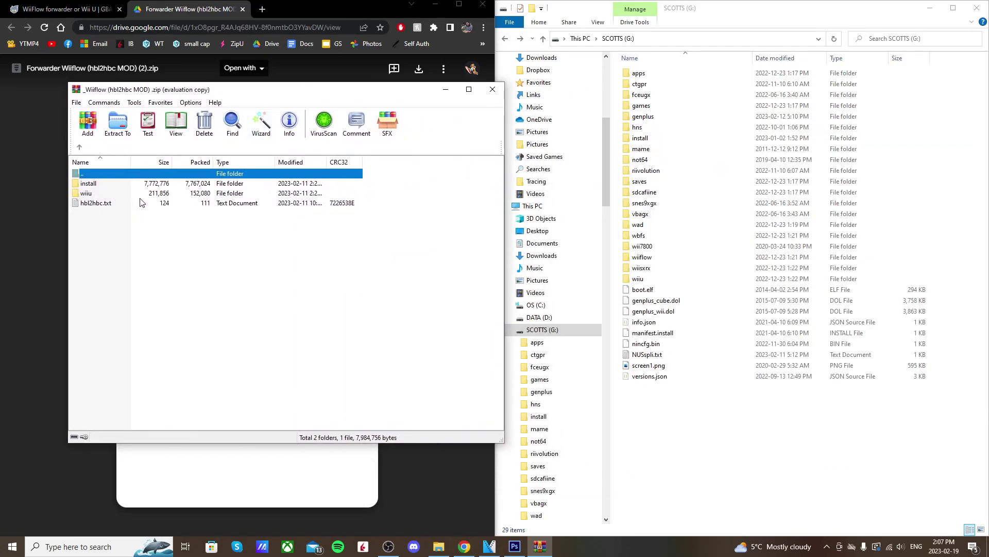
{"action": "double_click", "coordinate": [94, 195]}
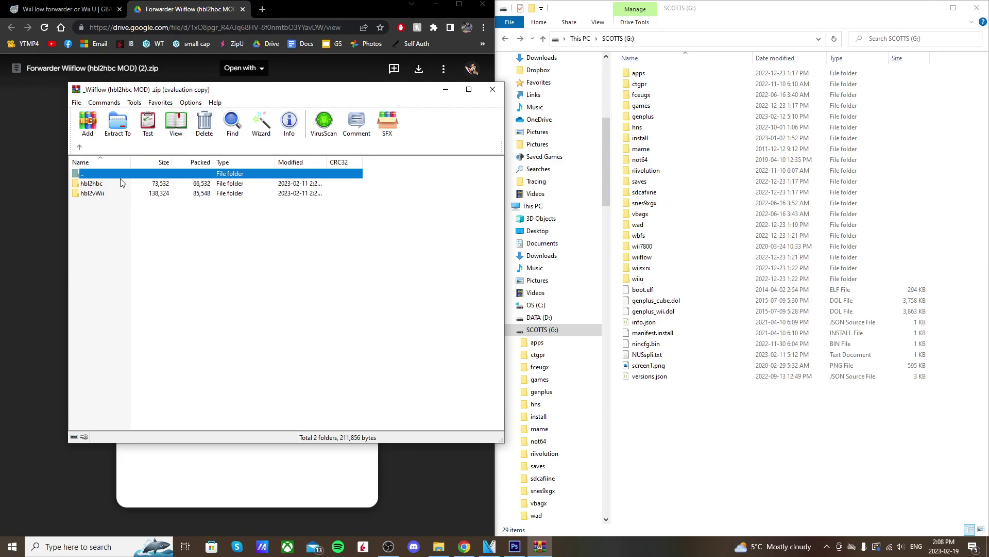
{"action": "left_click", "coordinate": [79, 148]}
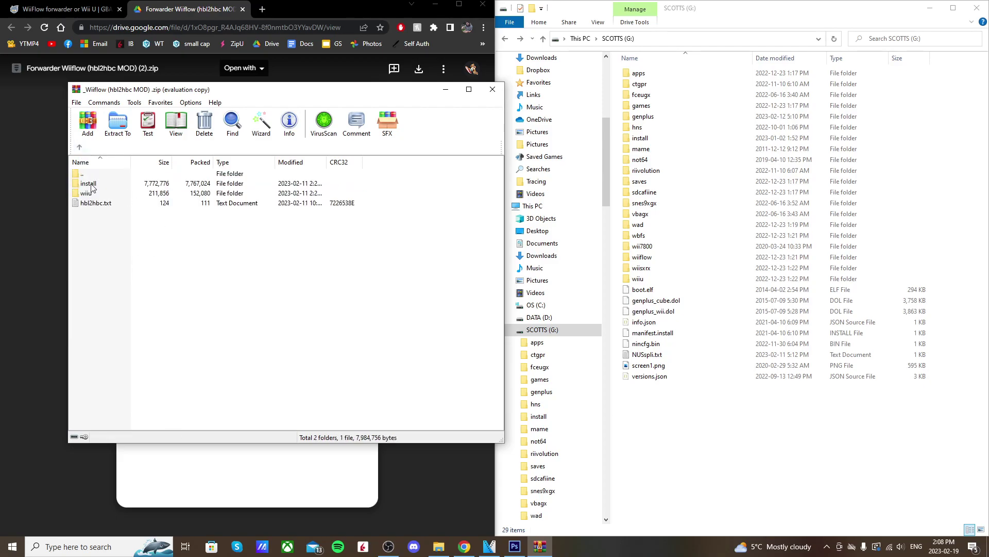
{"action": "key", "text": "BackSpace"}
{"action": "key", "text": "Down"}
{"action": "key", "text": "Return"}
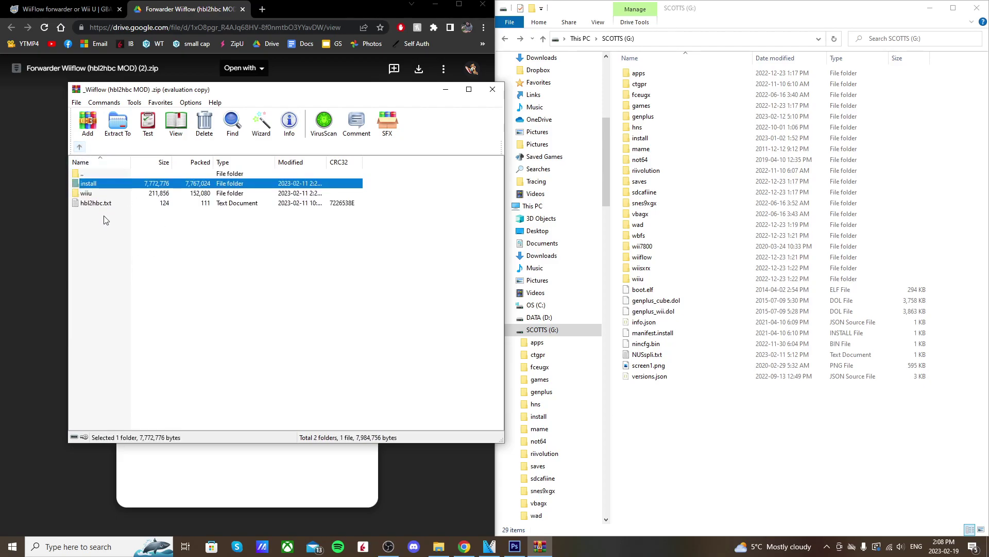
{"action": "left_click", "coordinate": [106, 228]}
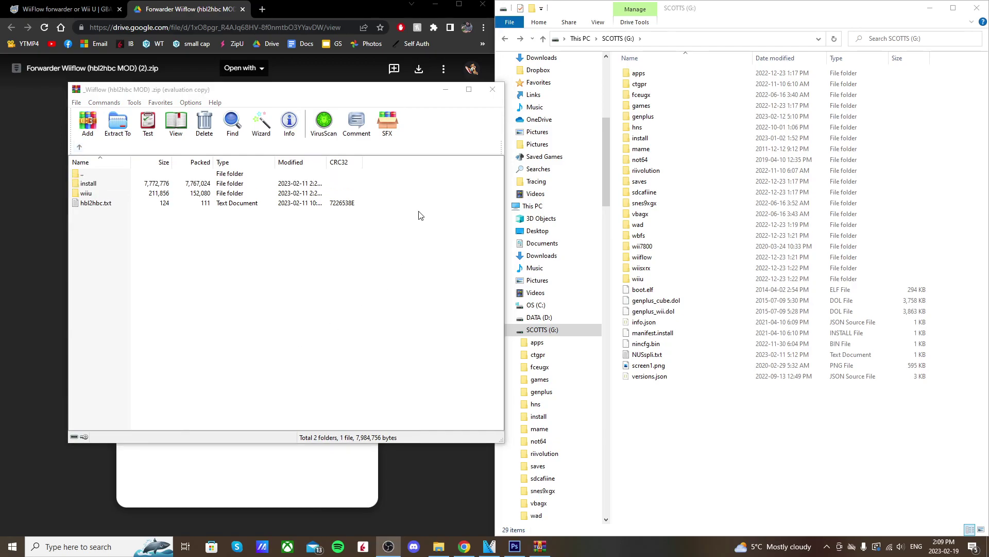
Copy the install and wiiu folders onto SCOTTS (G:), replacing the existing files
{"action": "left_click_drag", "start_coordinate": [381, 194], "coordinate": [361, 181]}
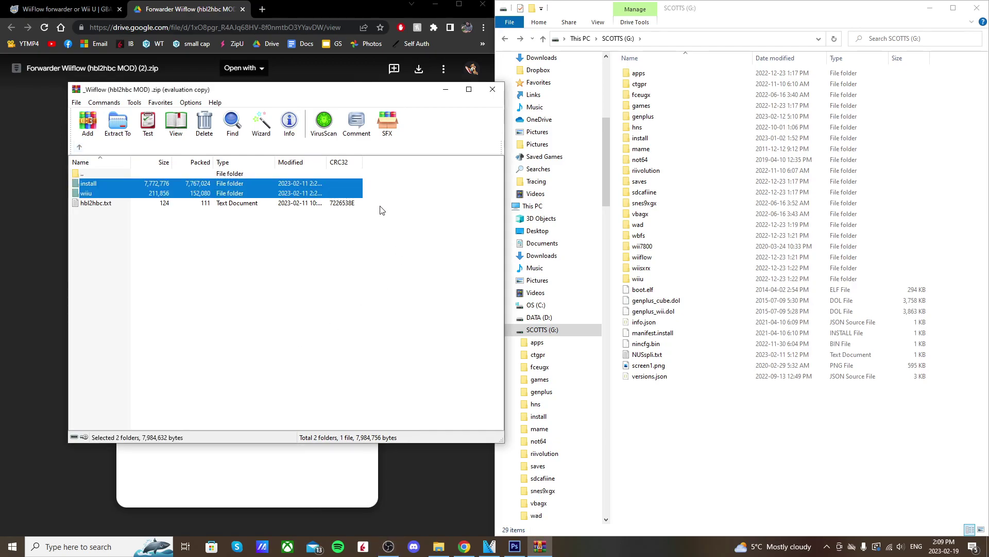
{"action": "left_click_drag", "start_coordinate": [420, 222], "coordinate": [690, 424]}
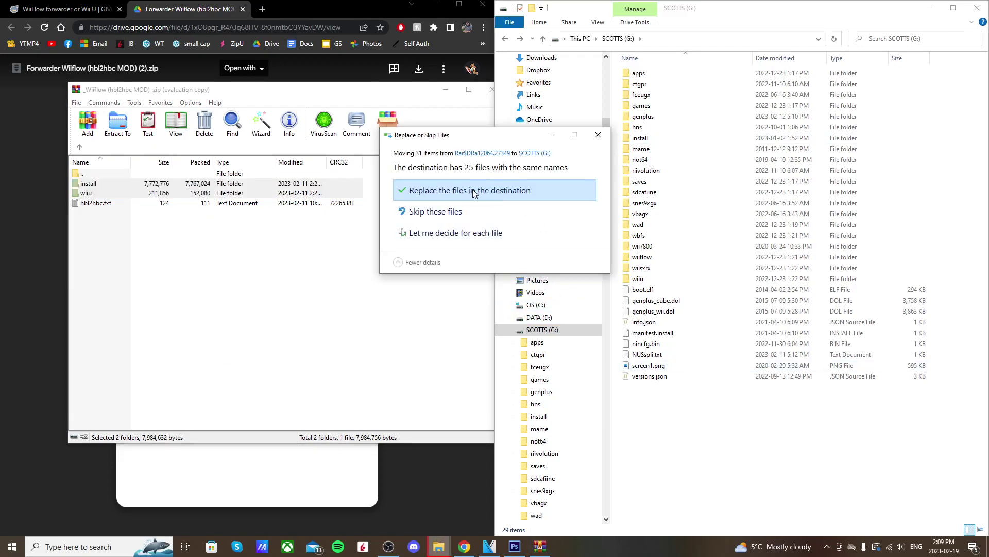
{"action": "left_click", "coordinate": [528, 190]}
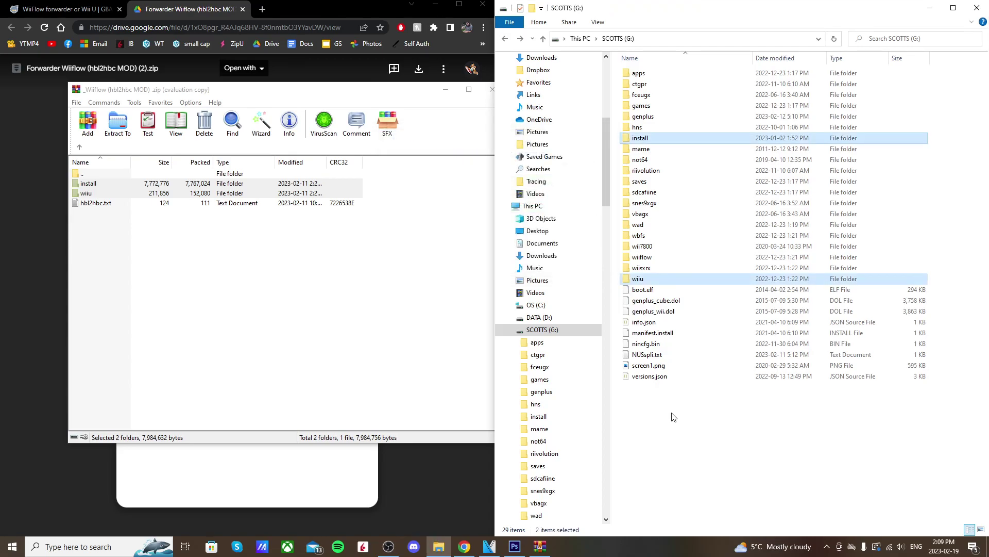
Clear the drive selection and close the forwarder archive in WinRAR
{"action": "left_click", "coordinate": [691, 427]}
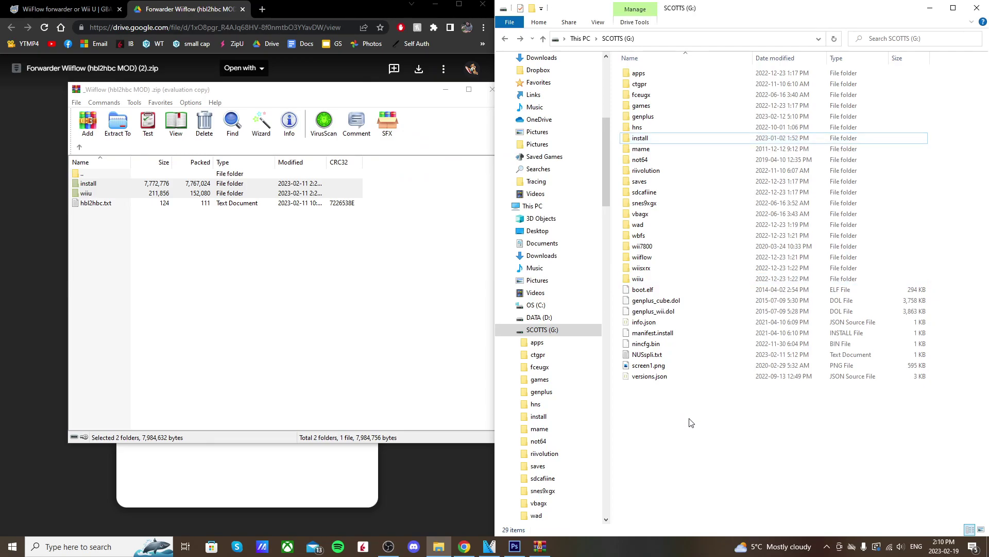
{"action": "left_click_drag", "start_coordinate": [425, 95], "coordinate": [400, 92]}
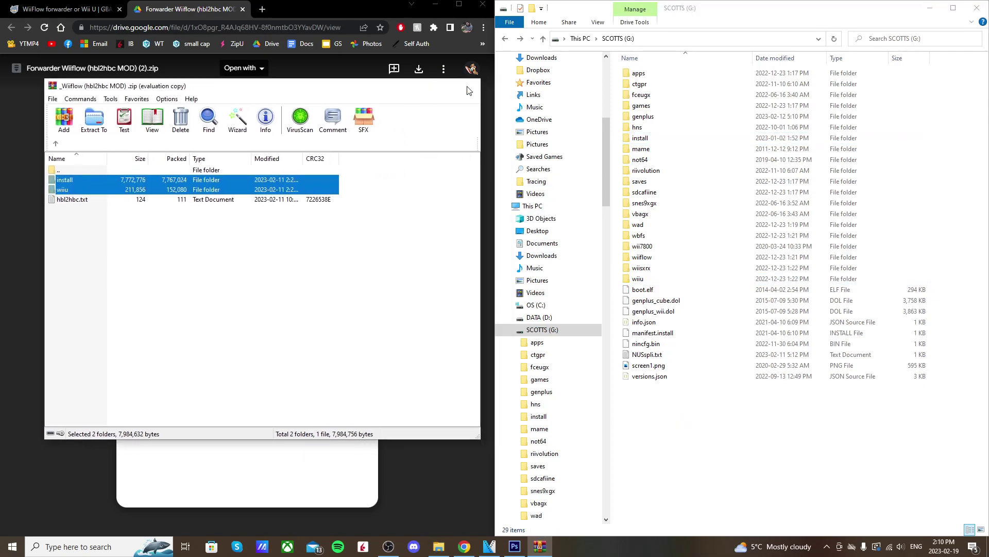
{"action": "left_click", "coordinate": [469, 89]}
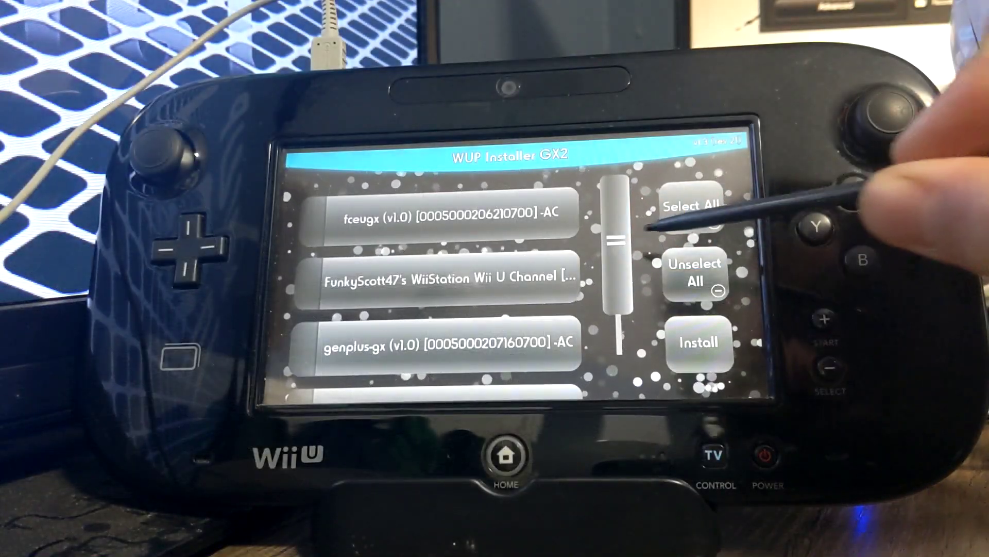
Mark the Wiiflow package, install it to NAND, and dismiss the success message
{"action": "left_click_drag", "start_coordinate": [621, 240], "coordinate": [632, 278]}
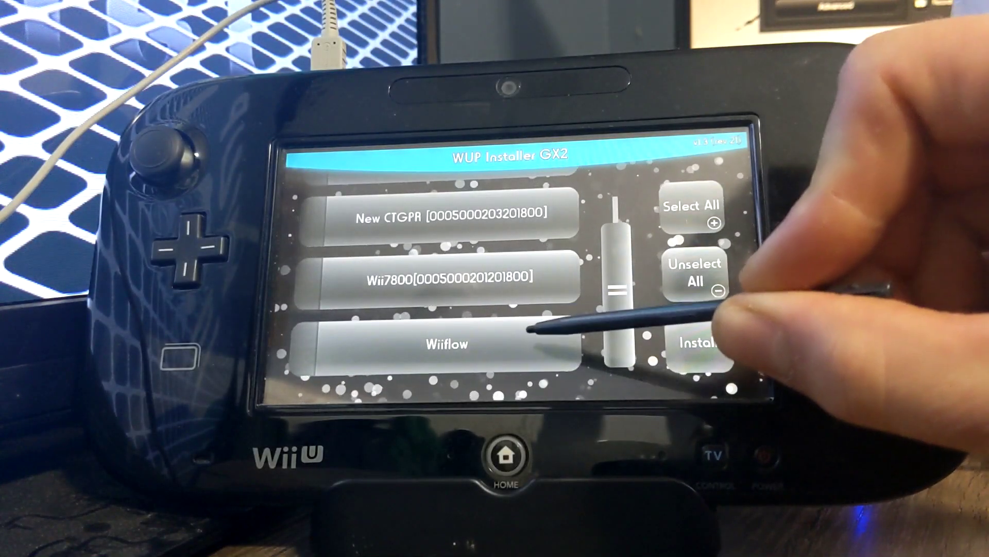
{"action": "left_click", "coordinate": [526, 336]}
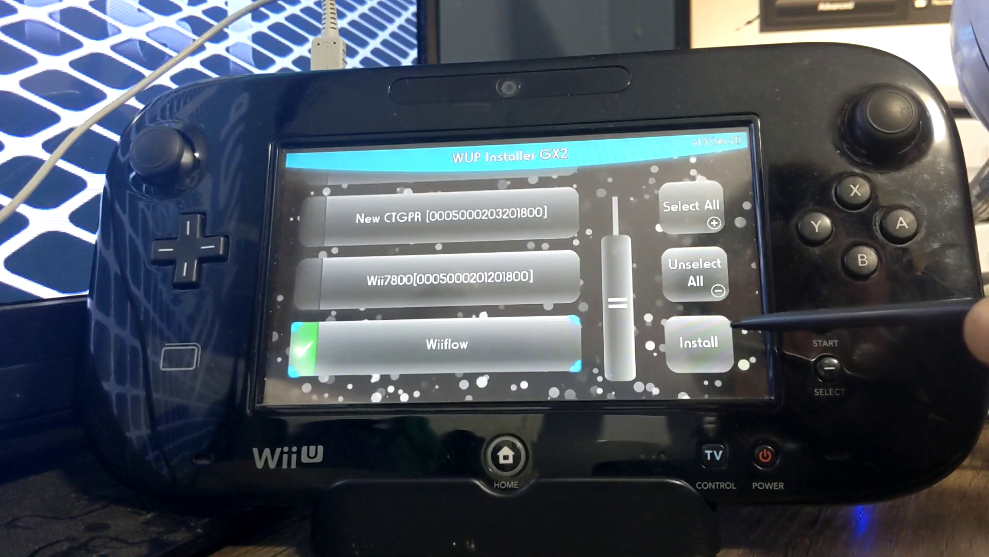
{"action": "left_click", "coordinate": [699, 342]}
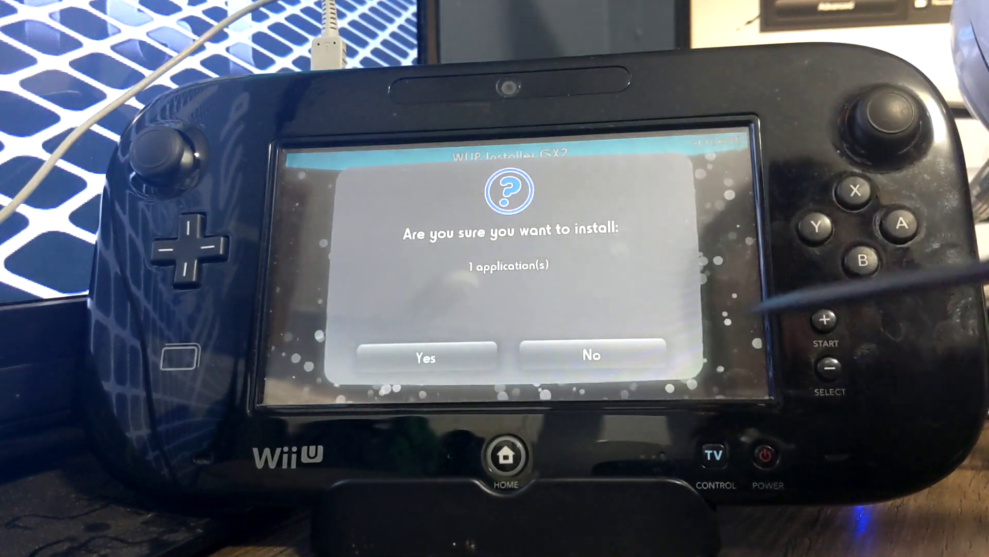
{"action": "left_click", "coordinate": [466, 354]}
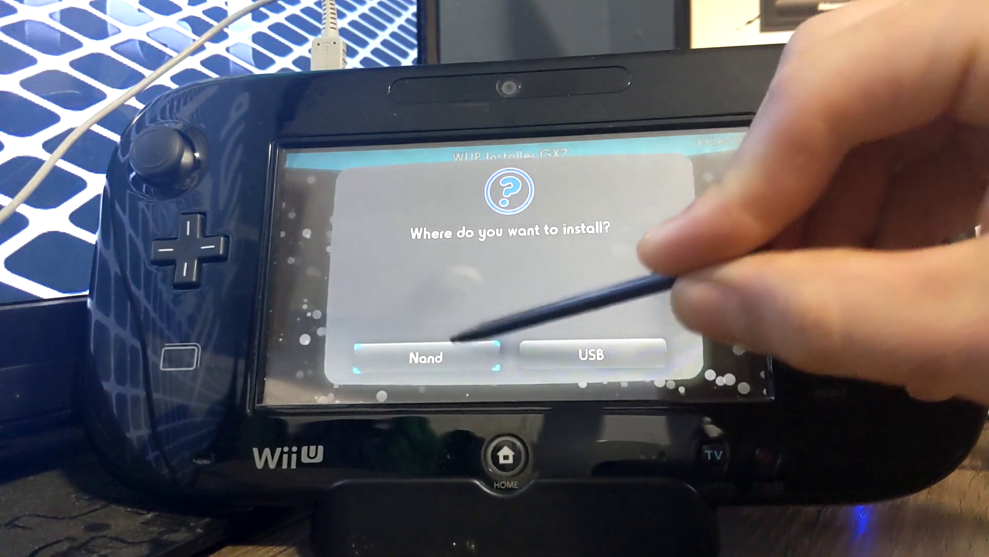
{"action": "left_click", "coordinate": [420, 356]}
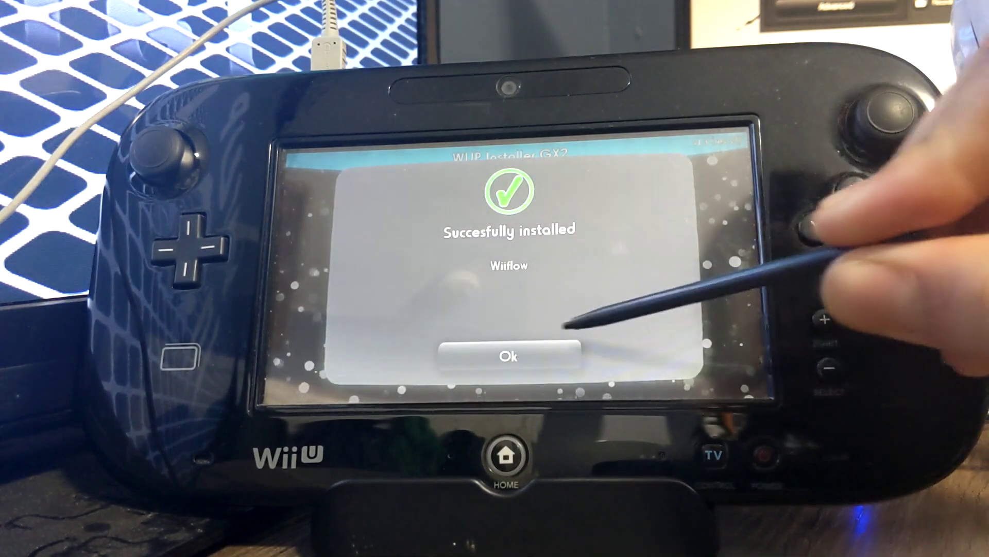
{"action": "left_click", "coordinate": [509, 355]}
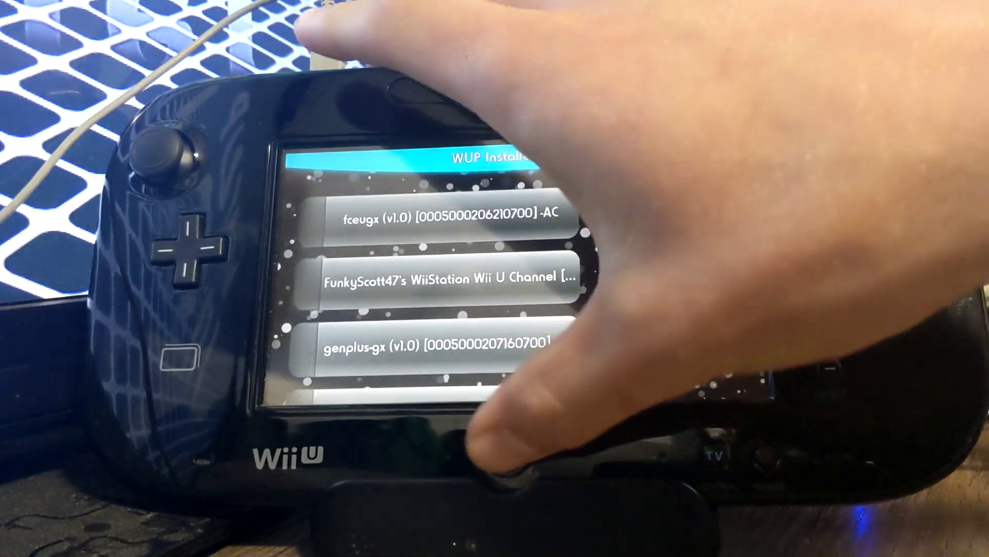
Close WUP Installer GX2 from the HOME menu and launch the WiiFlow channel tile
{"action": "left_click", "coordinate": [505, 456]}
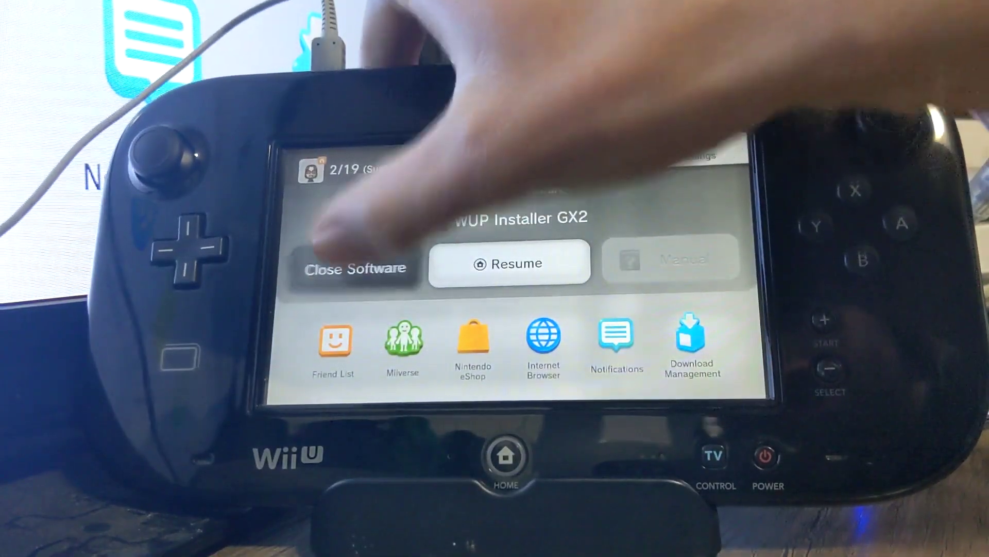
{"action": "left_click", "coordinate": [356, 268]}
{"action": "left_click", "coordinate": [592, 346]}
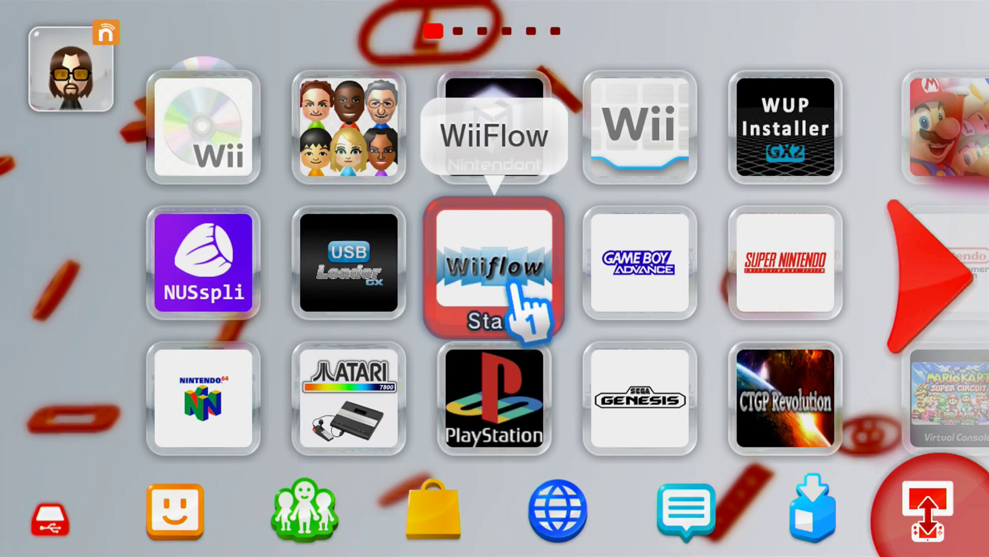
{"action": "left_click", "coordinate": [531, 281]}
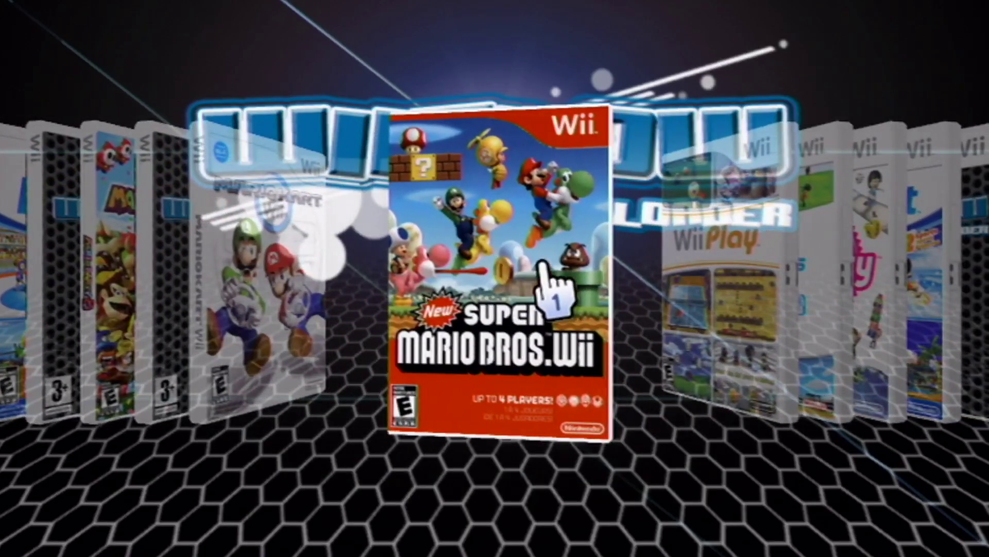
Open the game details for New Super Mario Bros. Wii in WiiFlow
{"action": "left_click", "coordinate": [563, 286]}
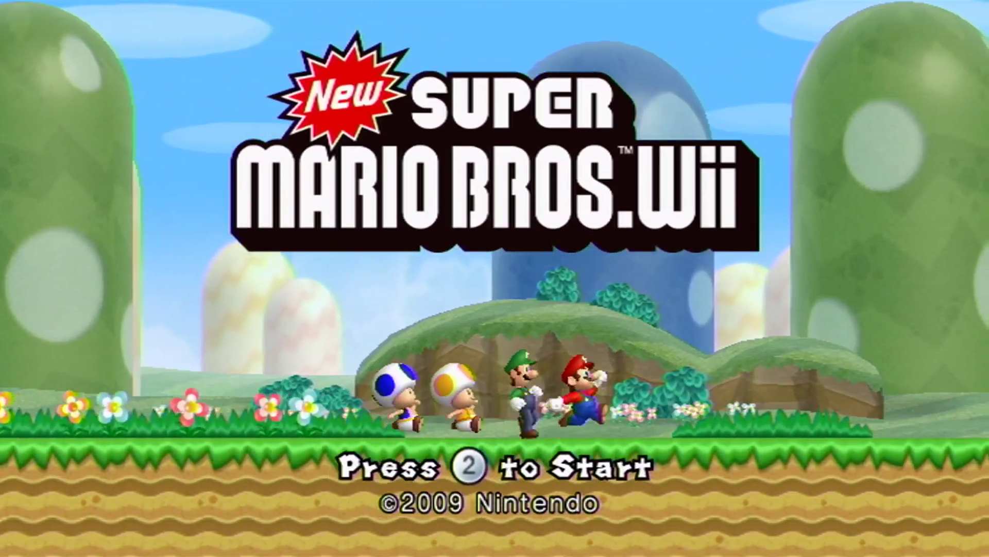
Start play from the New Super Mario Bros. Wii title screen
{"action": "key", "text": "2"}
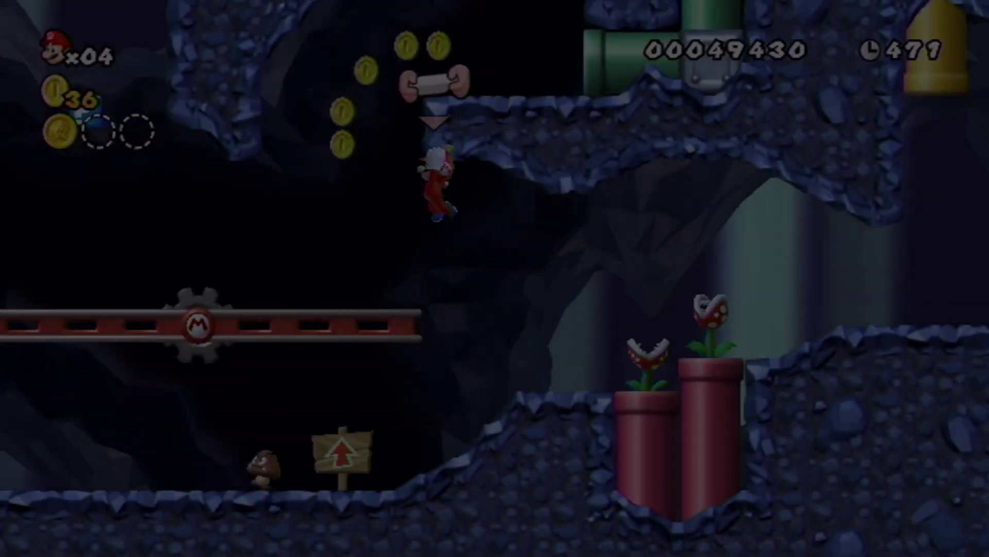
Fly Mario onto the brick platform, grab four coins, and pass the checkpoint flag
{"action": "key", "text": "Right"}
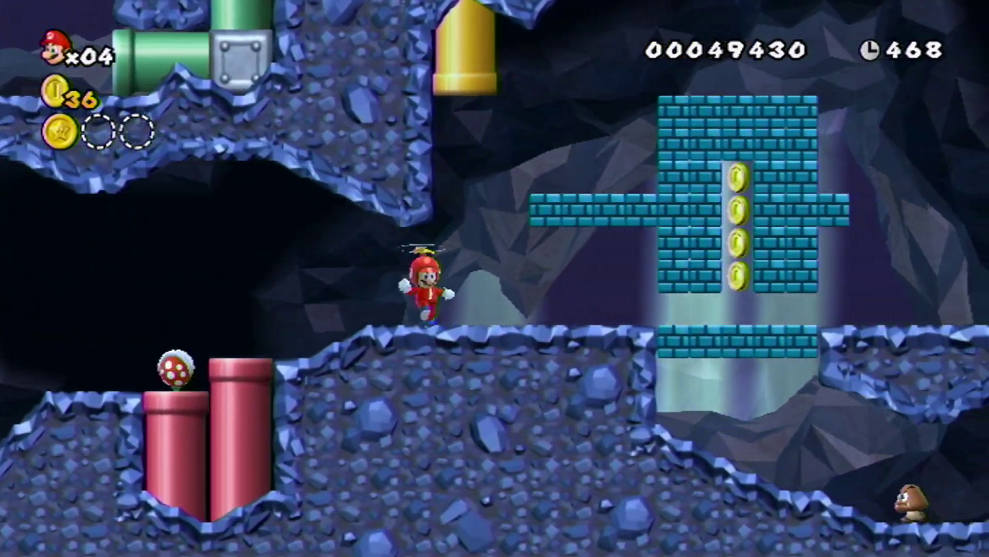
{"action": "key", "text": "2"}
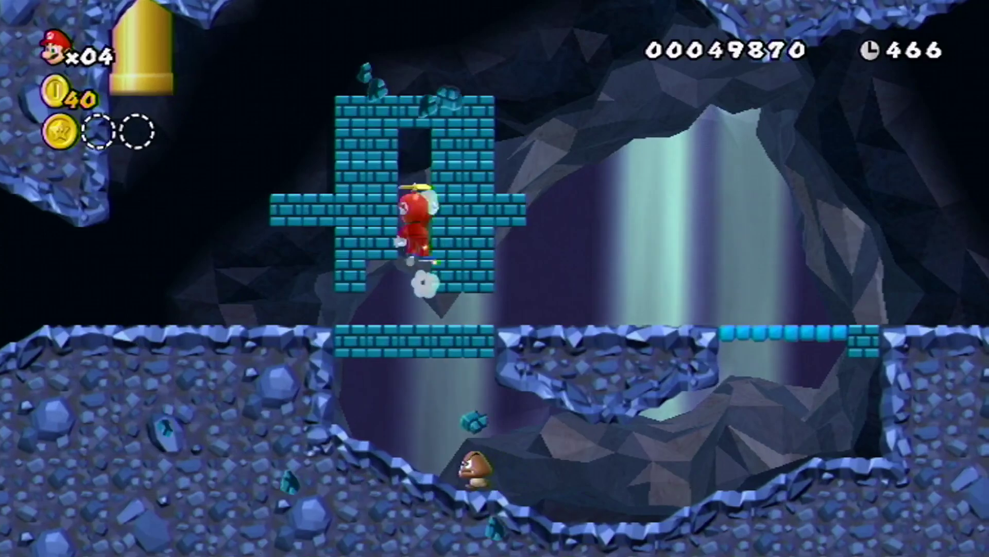
{"action": "key", "text": "Right"}
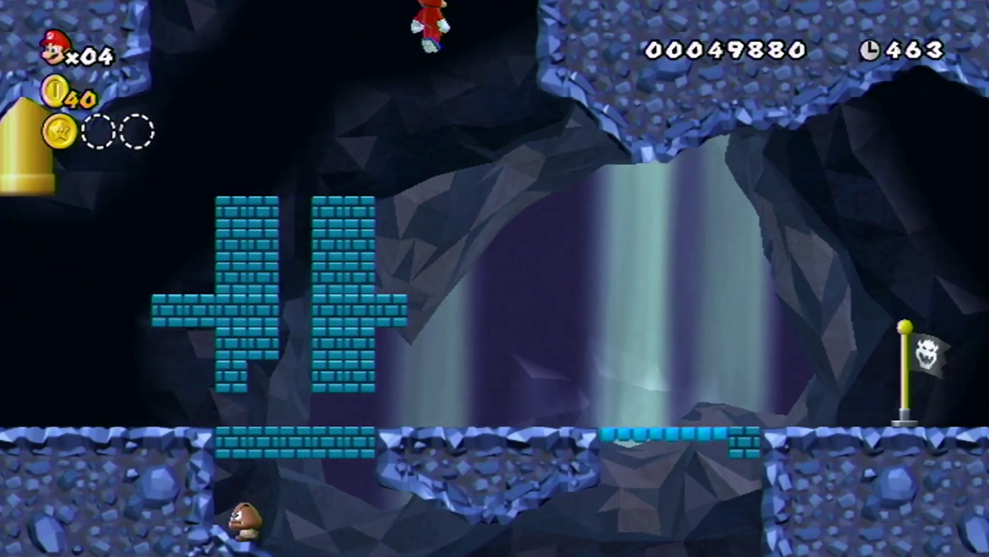
{"action": "key", "text": "Right"}
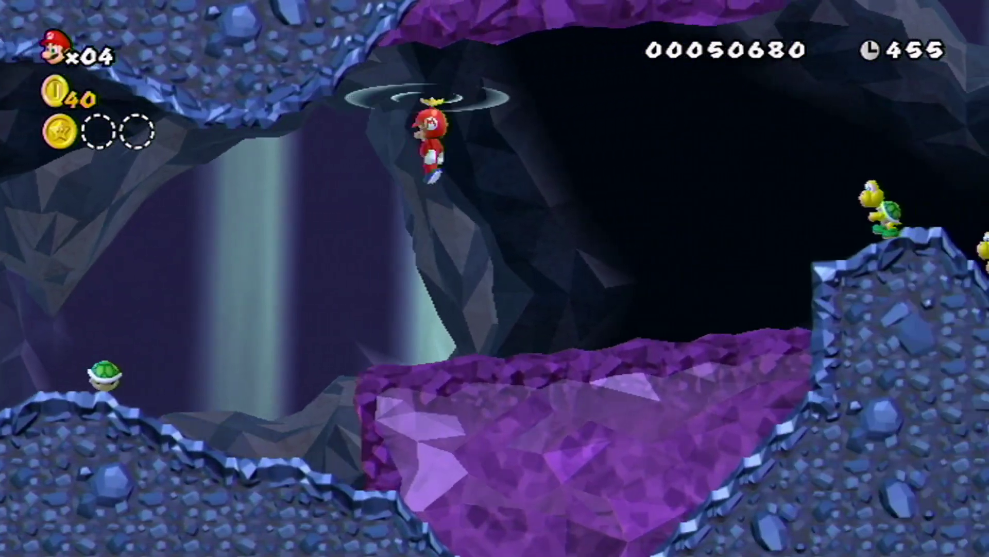
{"action": "key", "text": "Right"}
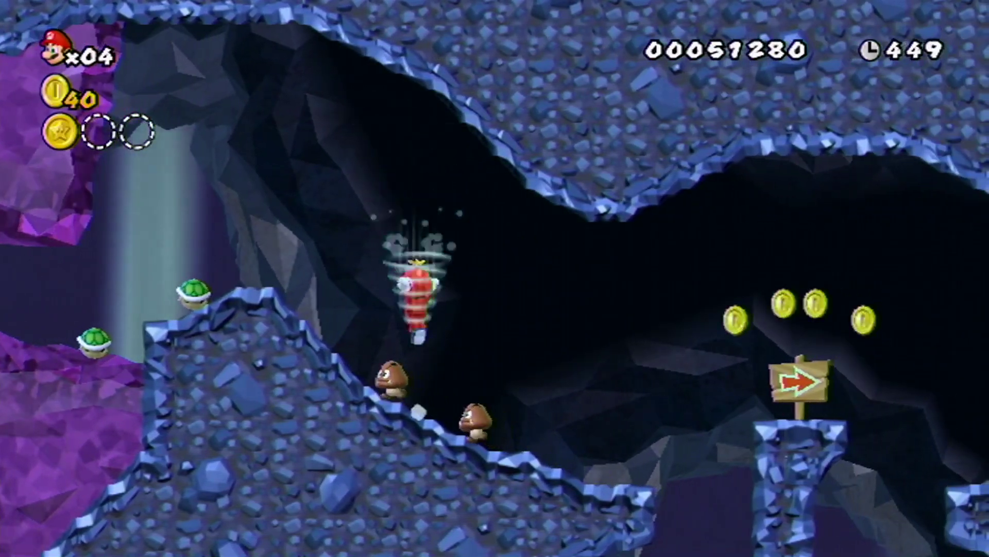
Stomp the Koopa, run past the pipes and girder, and enter the pipe
{"action": "key", "text": "Right"}
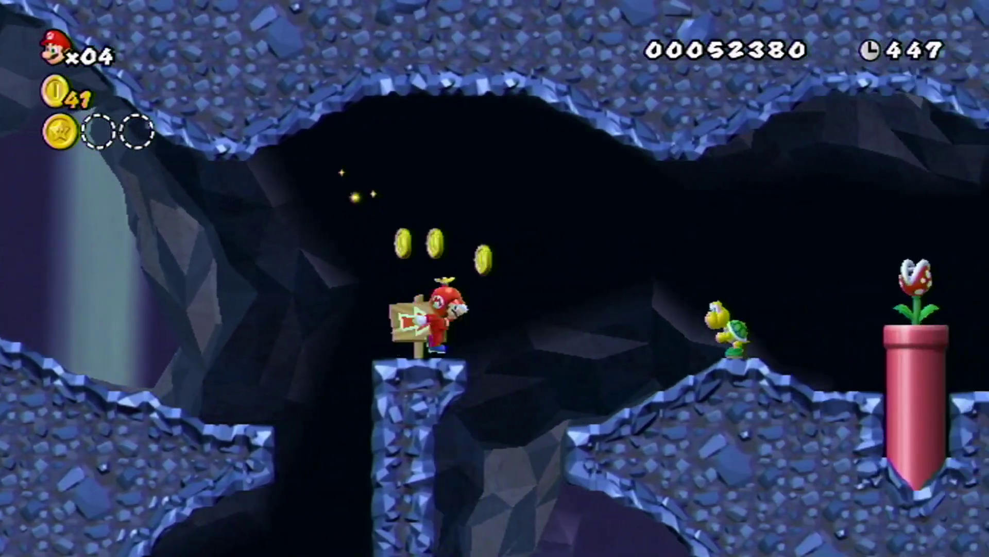
{"action": "key", "text": "Right"}
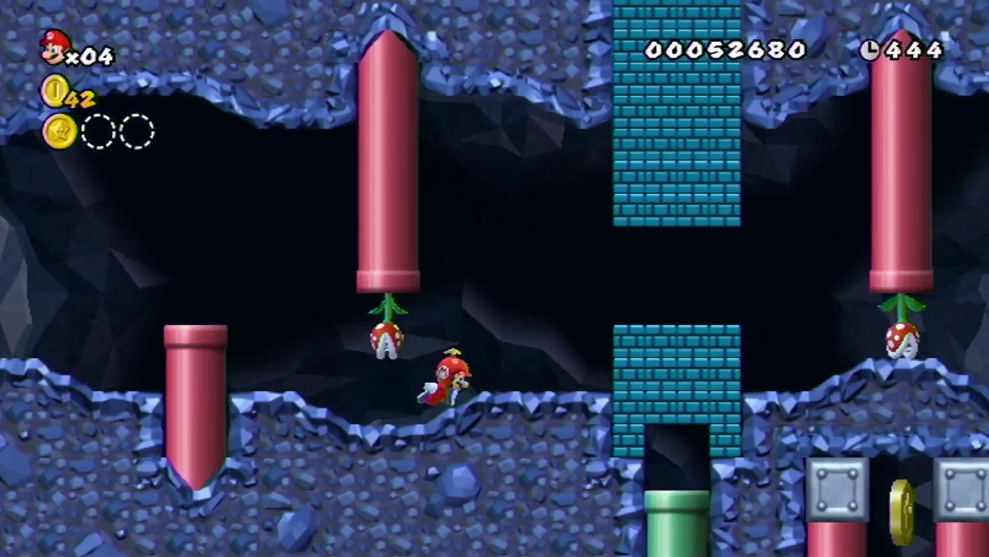
{"action": "key", "text": "Right"}
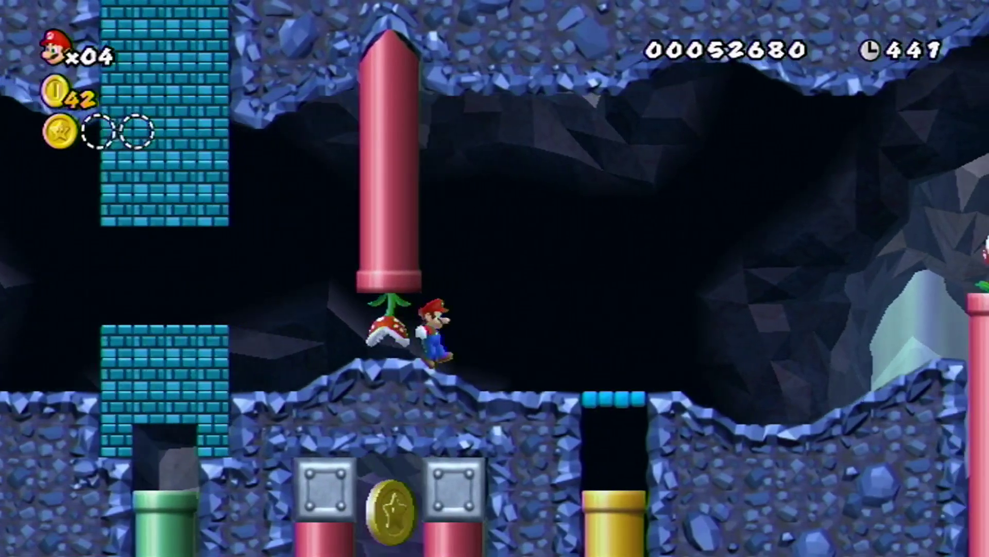
{"action": "key", "text": "Right"}
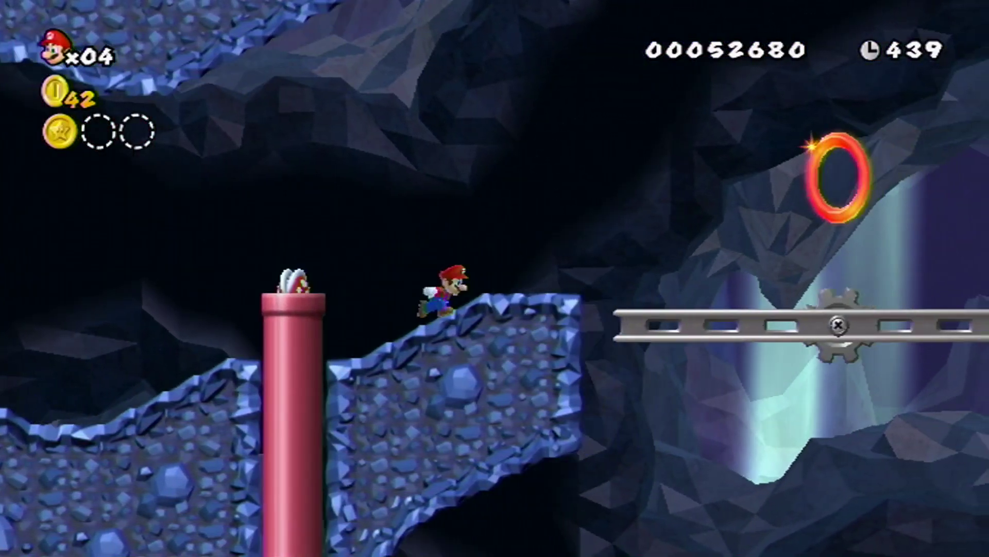
{"action": "key", "text": "Right"}
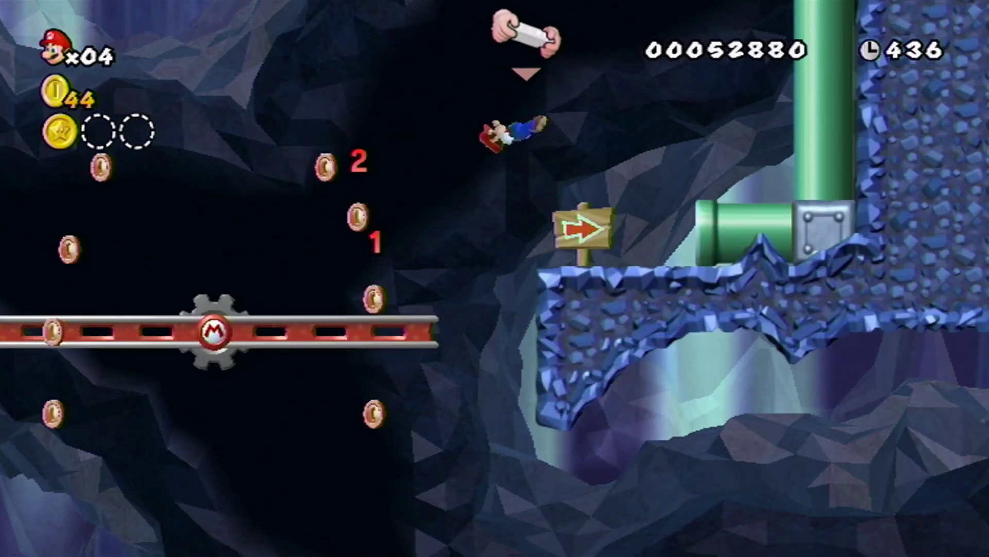